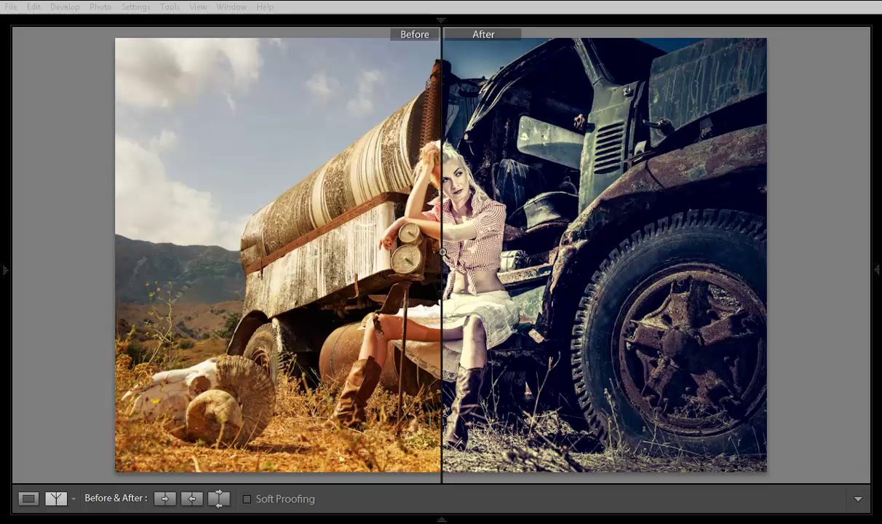
Show the truck portrait alone in Loupe view and briefly compare it with the unedited original.
{"action": "left_click", "coordinate": [29, 499]}
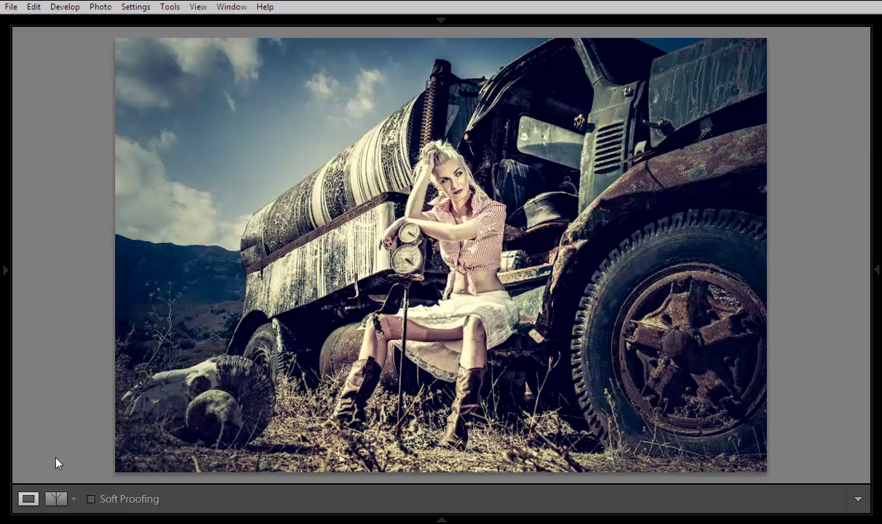
{"action": "key", "text": "backslash"}
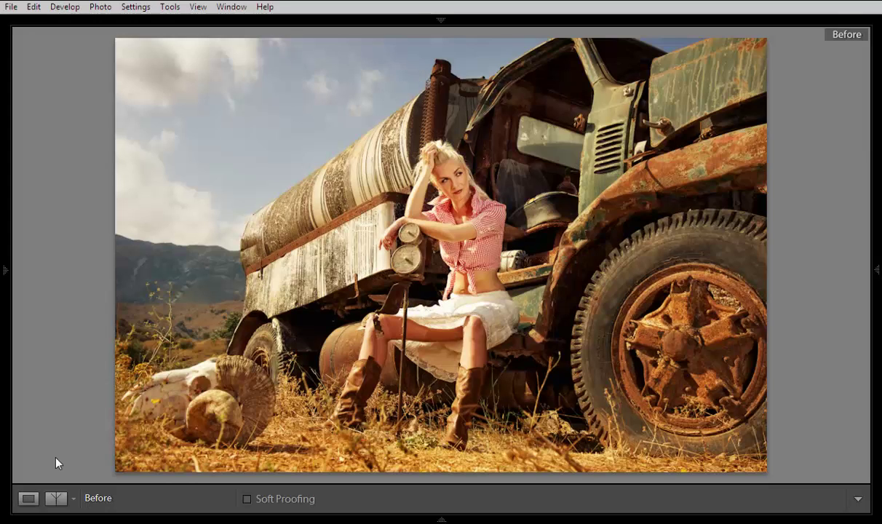
{"action": "key", "text": "backslash"}
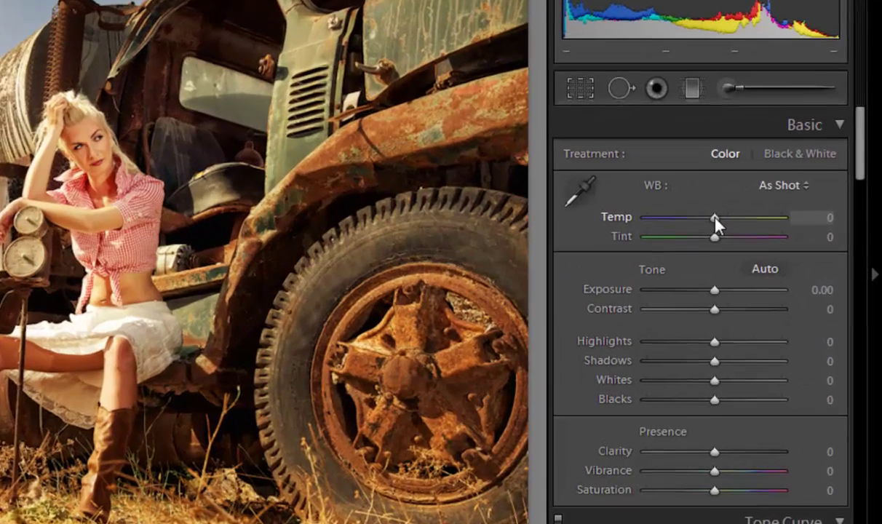
Nudge Temp to -20 and Tint to -15, then lift Contrast to +30.
{"action": "key", "text": "Down"}
{"action": "key", "text": "Down"}
{"action": "key", "text": "Down"}
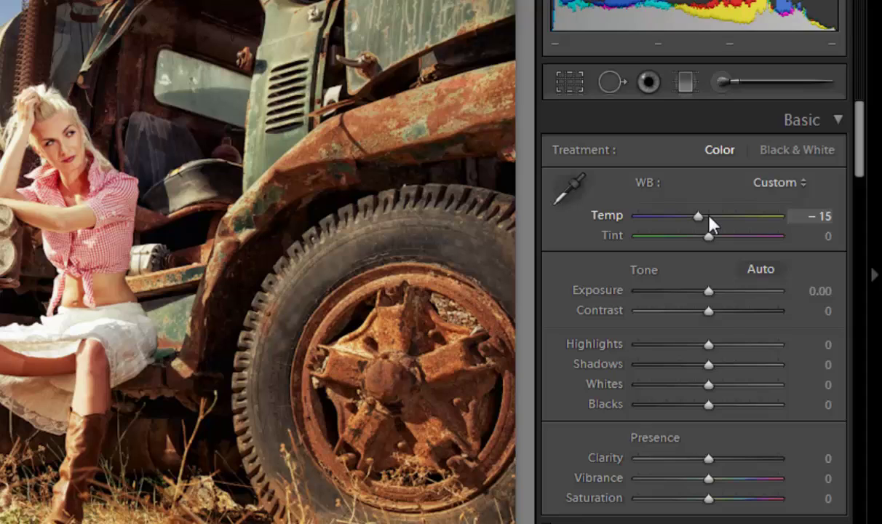
{"action": "key", "text": "Down"}
{"action": "key", "text": "Down"}
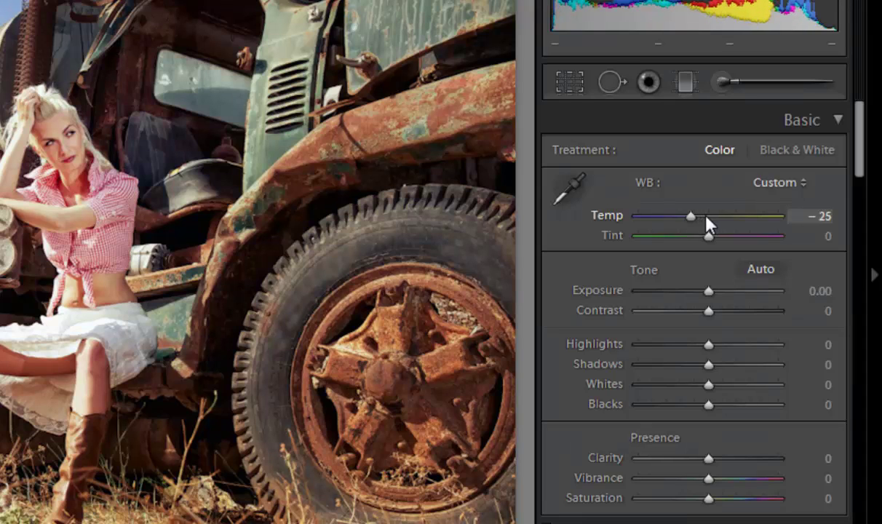
{"action": "key", "text": "Up"}
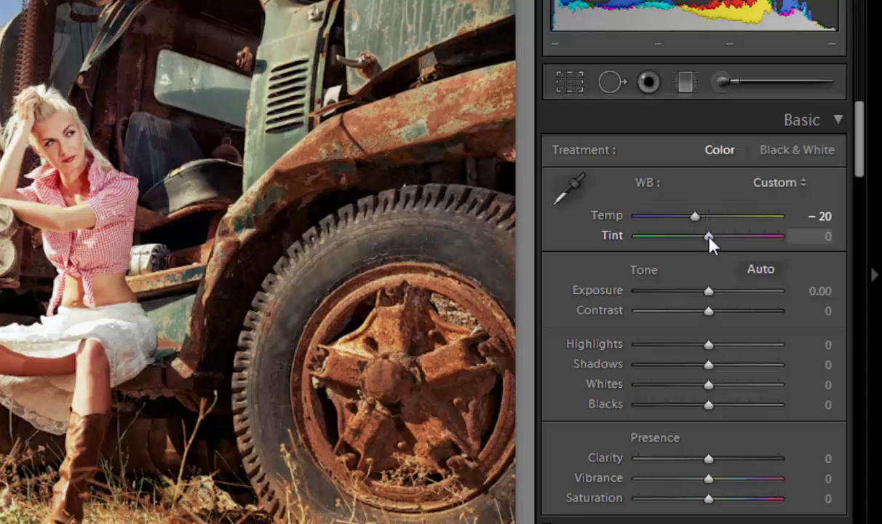
{"action": "key", "text": "Down"}
{"action": "key", "text": "Down"}
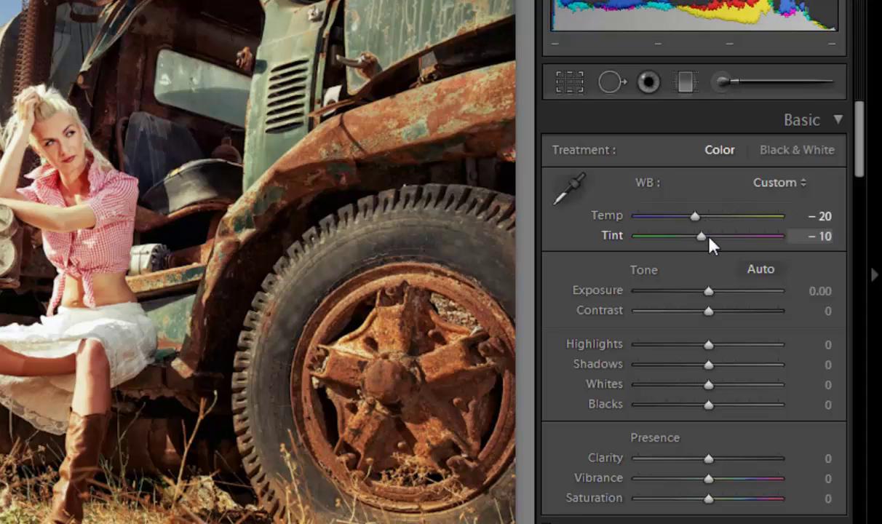
{"action": "key", "text": "Down"}
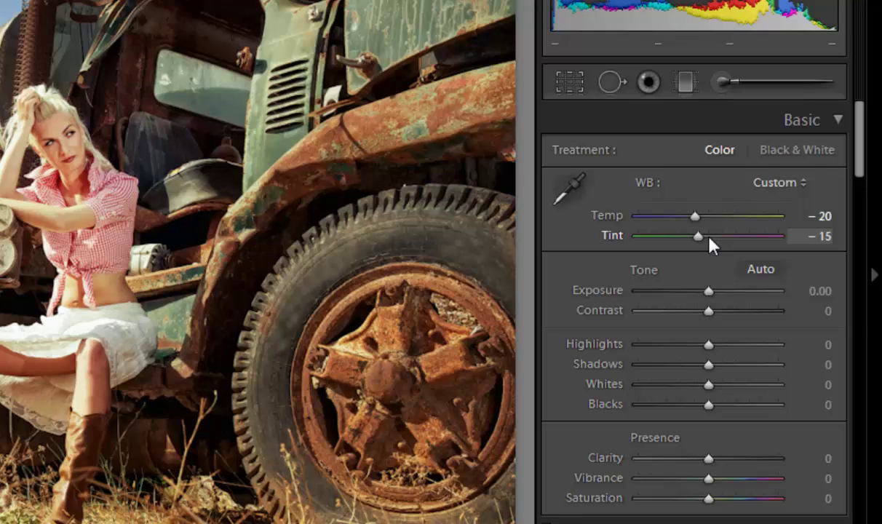
{"action": "key", "text": "Up"}
{"action": "key", "text": "Up"}
{"action": "key", "text": "Up"}
{"action": "key", "text": "Up"}
{"action": "key", "text": "Up"}
{"action": "key", "text": "Up"}
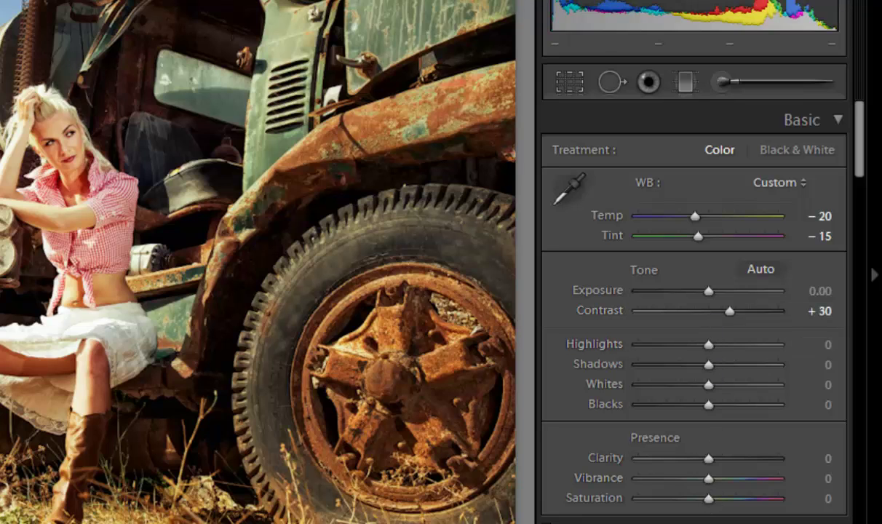
Drag Clarity to +100, Vibrance to +7, Highlights to -33, Whites to +36 and Blacks to -43.
{"action": "left_click_drag", "start_coordinate": [709, 459], "coordinate": [778, 460]}
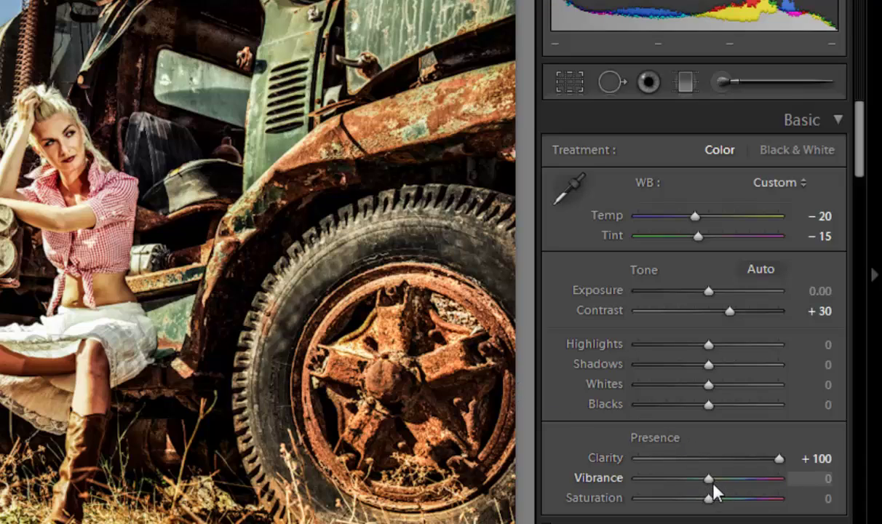
{"action": "left_click_drag", "start_coordinate": [709, 478], "coordinate": [669, 500]}
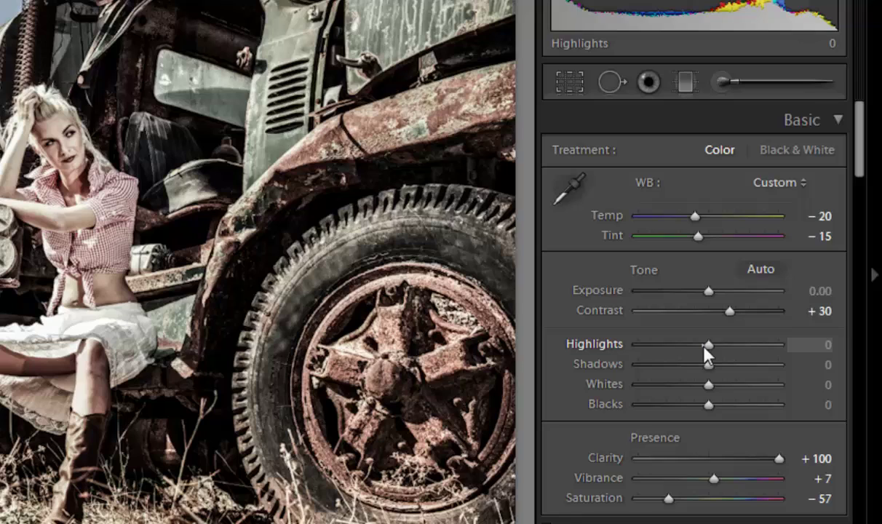
{"action": "left_click_drag", "start_coordinate": [705, 348], "coordinate": [681, 349]}
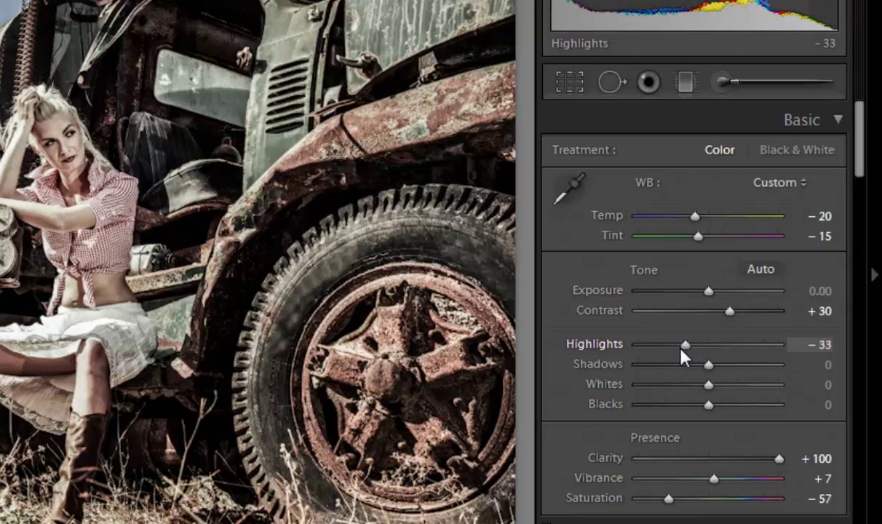
{"action": "left_click_drag", "start_coordinate": [709, 385], "coordinate": [734, 390]}
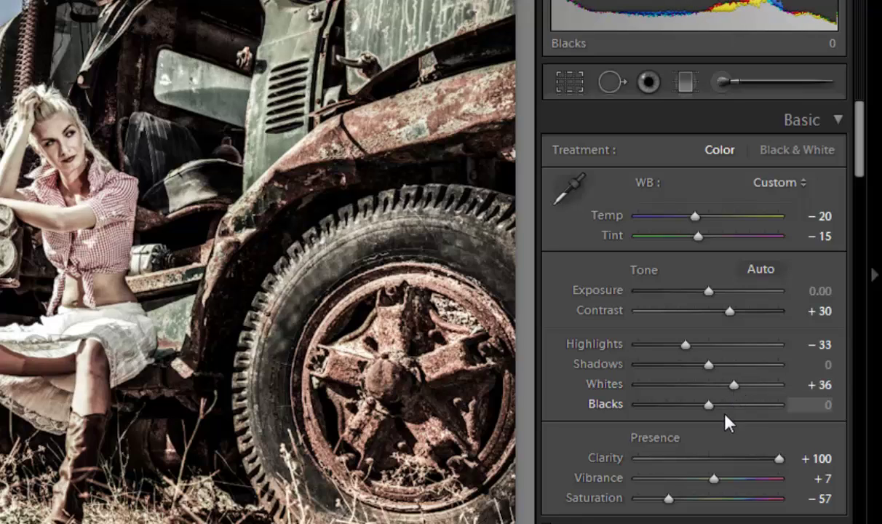
{"action": "left_click_drag", "start_coordinate": [707, 408], "coordinate": [677, 410]}
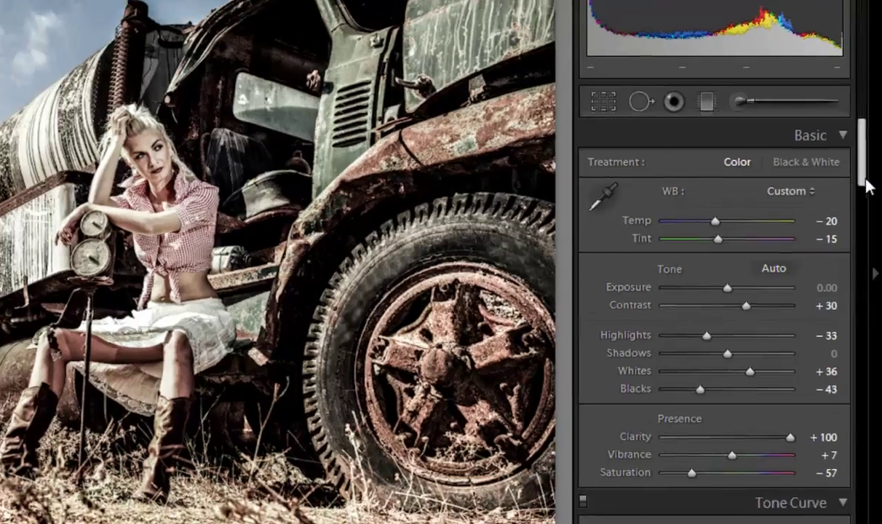
{"action": "left_click_drag", "start_coordinate": [862, 171], "coordinate": [860, 212]}
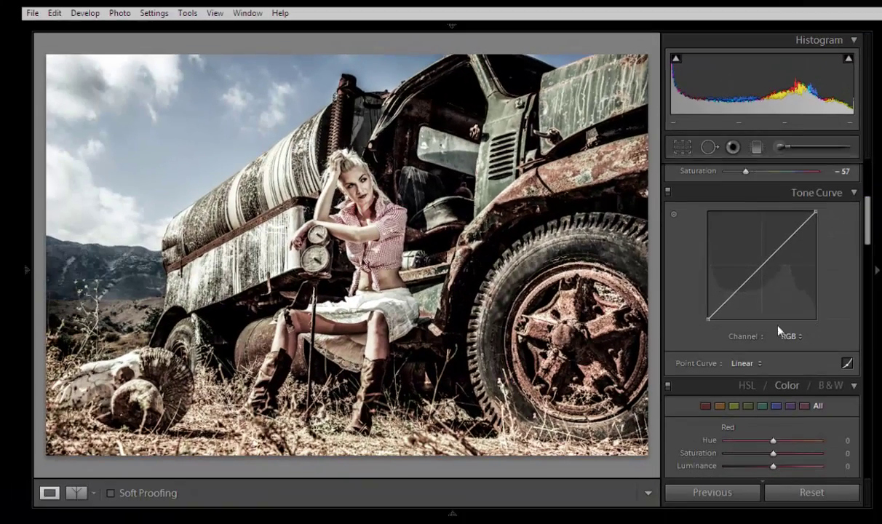
On the Blue tone curve, raise the shadow point, lower the highlight point and add a slightly lifted midpoint.
{"action": "left_click", "coordinate": [791, 337]}
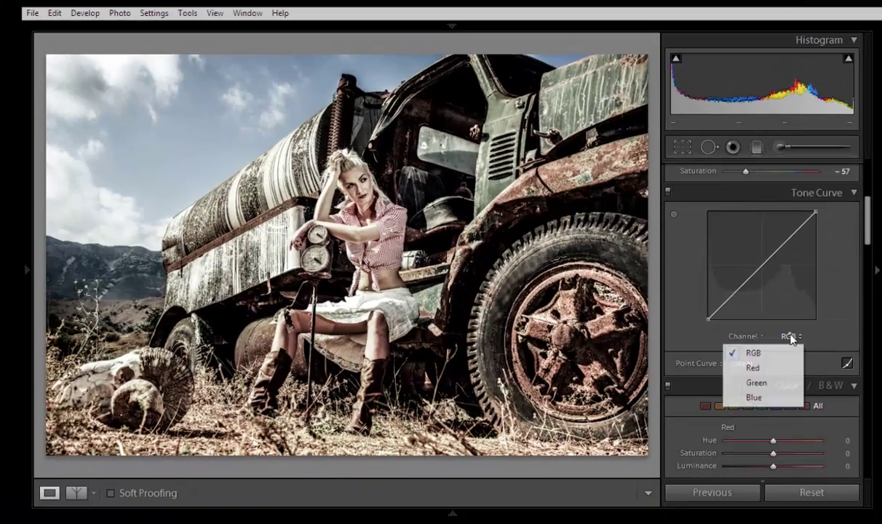
{"action": "left_click", "coordinate": [754, 395]}
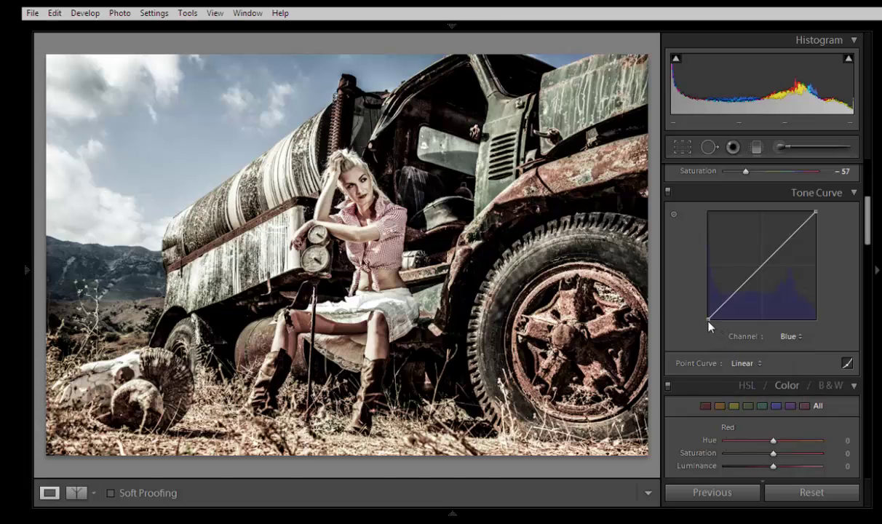
{"action": "left_click_drag", "start_coordinate": [709, 319], "coordinate": [709, 310]}
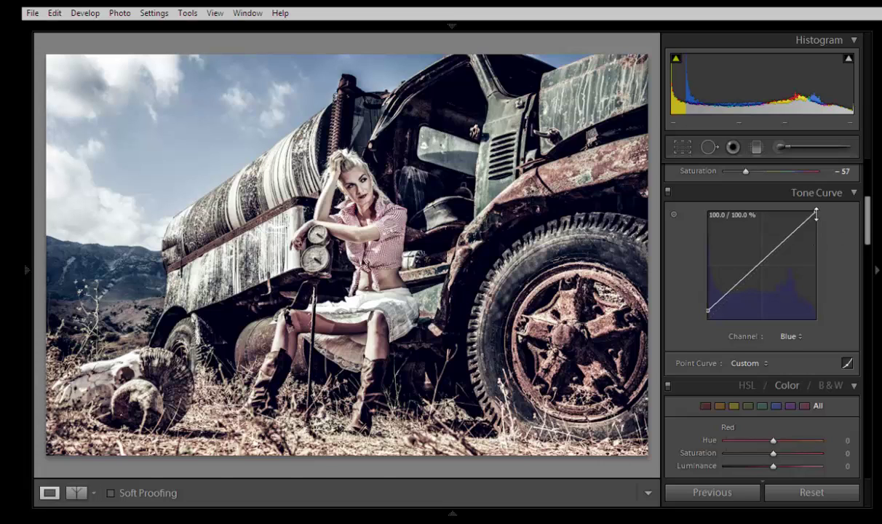
{"action": "left_click_drag", "start_coordinate": [816, 212], "coordinate": [816, 224]}
{"action": "left_click_drag", "start_coordinate": [762, 267], "coordinate": [762, 263]}
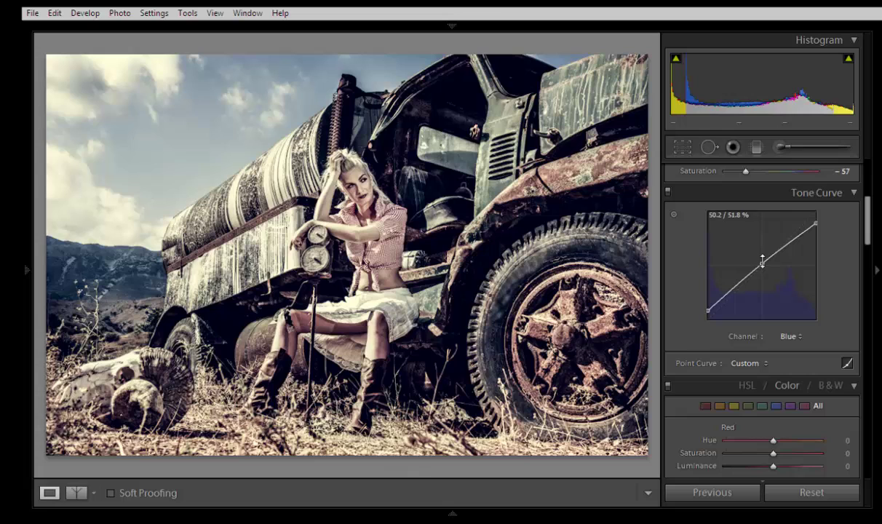
Set the Post-Crop Vignetting Amount to -21.
{"action": "scroll", "coordinate": [870, 240], "scroll_direction": "down", "scroll_amount": 3}
{"action": "left_click_drag", "start_coordinate": [871, 247], "coordinate": [856, 436]}
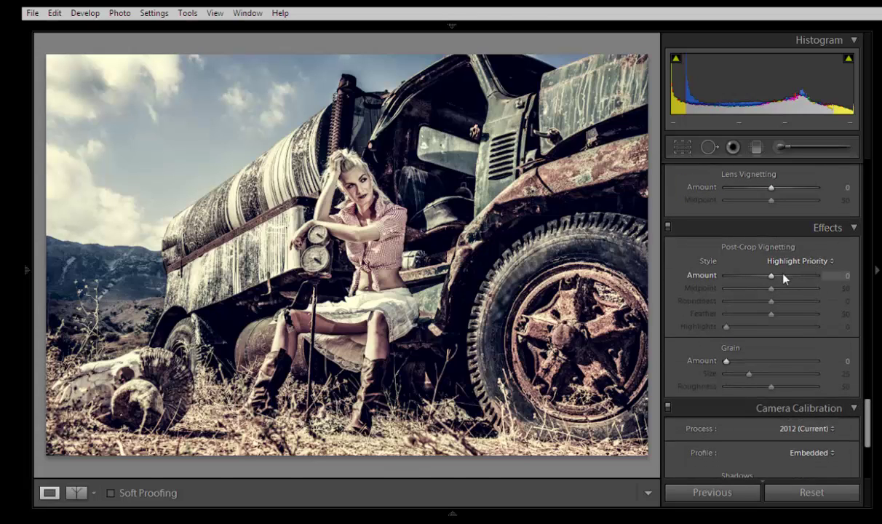
{"action": "left_click_drag", "start_coordinate": [771, 277], "coordinate": [762, 279]}
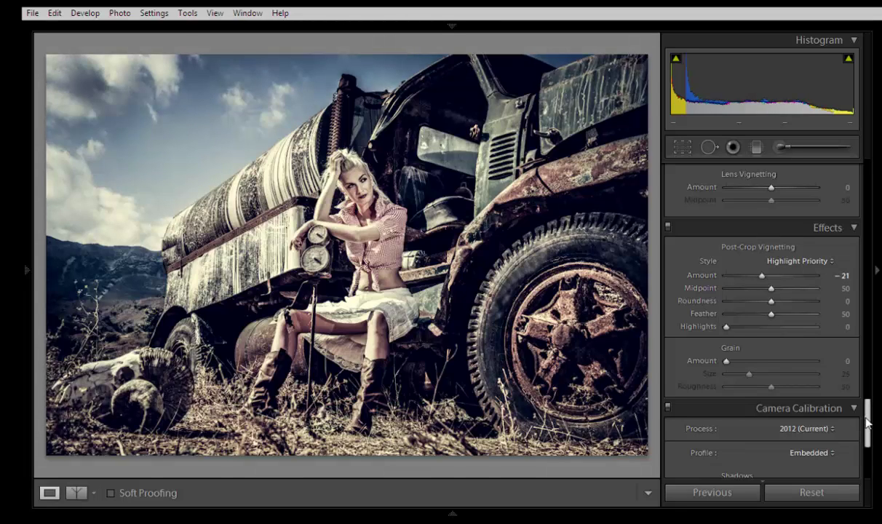
Raise the Detail Sharpening Amount to 43.
{"action": "left_click_drag", "start_coordinate": [868, 422], "coordinate": [866, 355]}
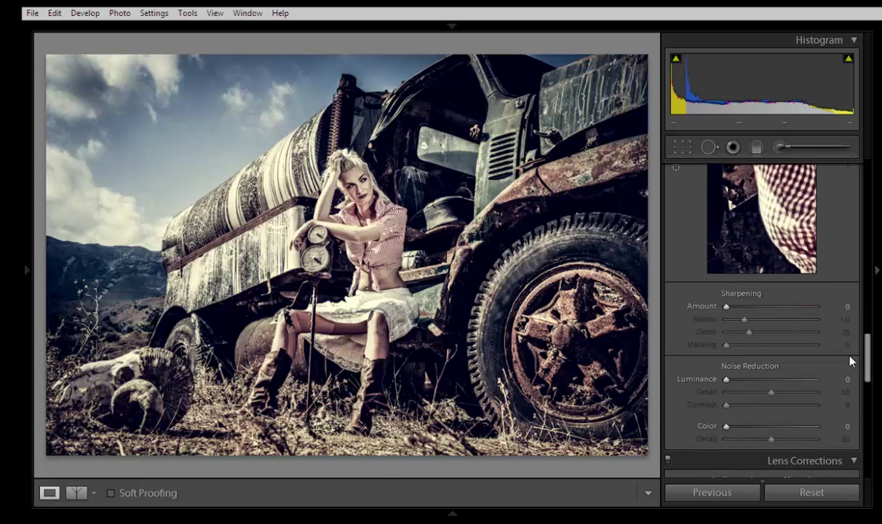
{"action": "left_click_drag", "start_coordinate": [726, 307], "coordinate": [755, 318]}
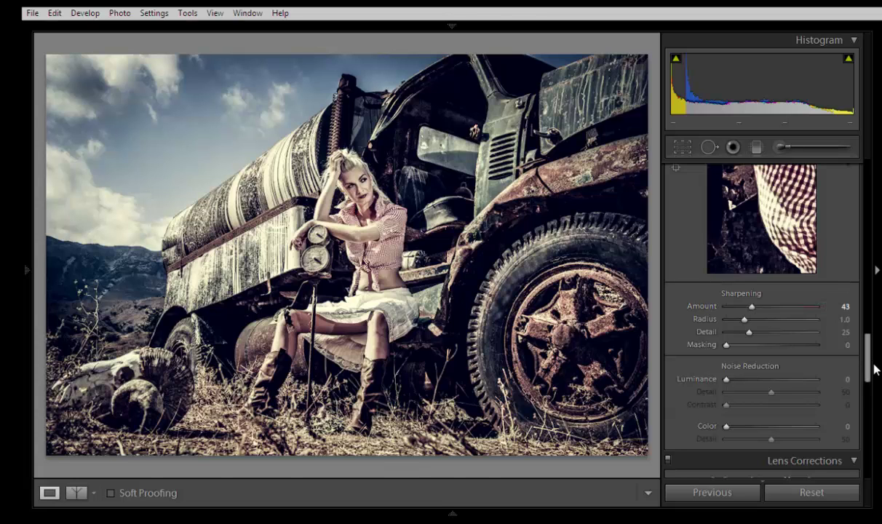
{"action": "left_click_drag", "start_coordinate": [869, 355], "coordinate": [881, 332]}
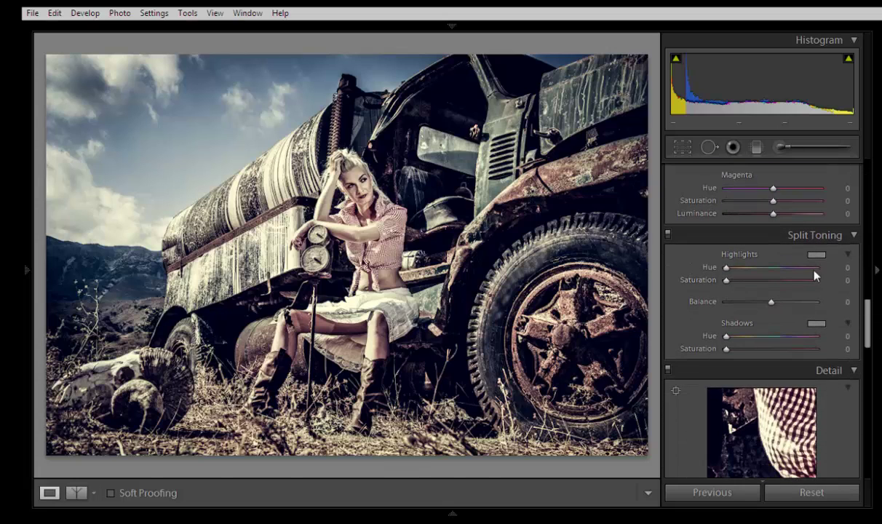
Tint the split-toning highlights a warm tan at Hue 37, Saturation 22.
{"action": "left_click", "coordinate": [815, 255]}
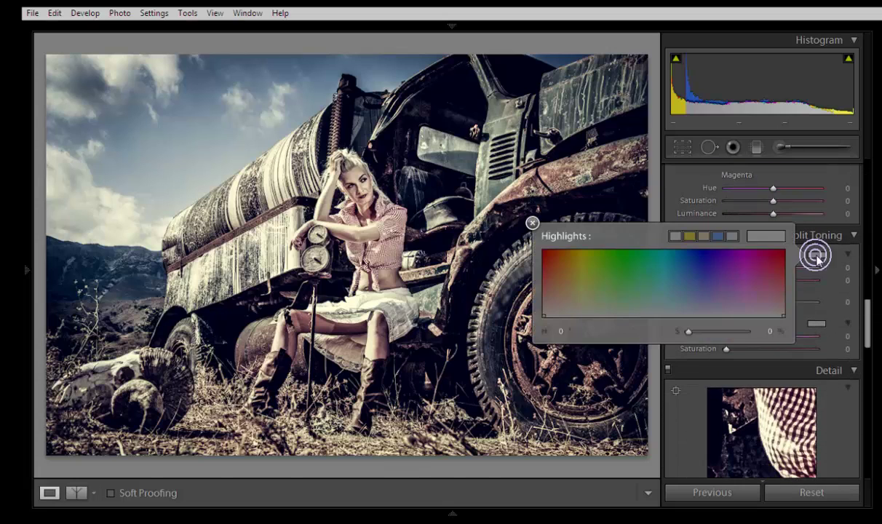
{"action": "left_click", "coordinate": [703, 236]}
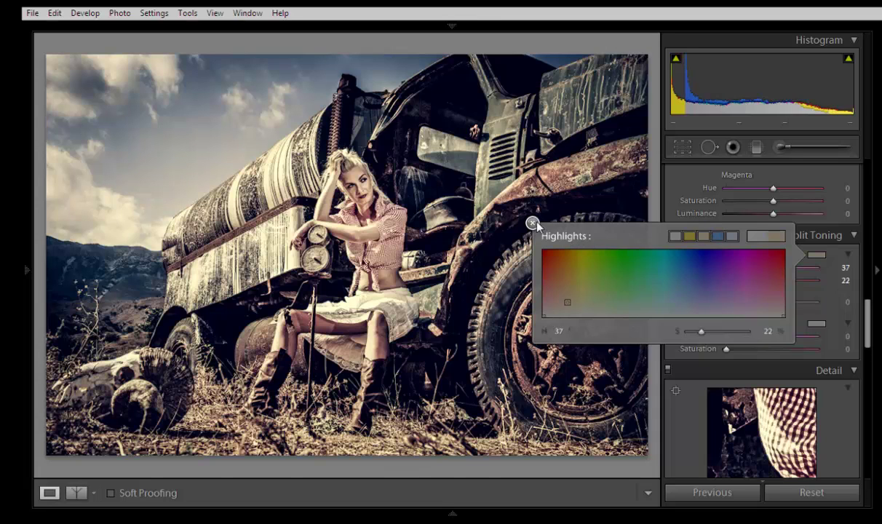
{"action": "left_click", "coordinate": [509, 210]}
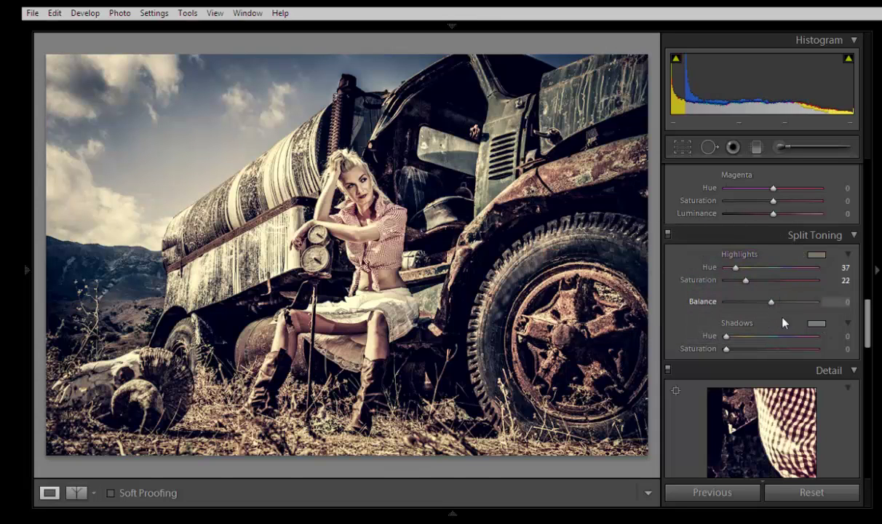
Tint the split-toning shadows a cool blue at Hue 191, Saturation 17.
{"action": "left_click", "coordinate": [821, 325]}
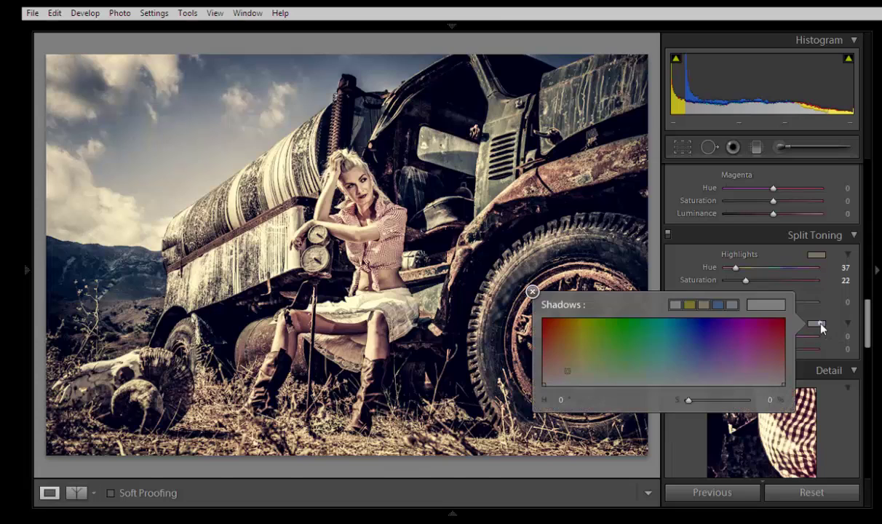
{"action": "left_click", "coordinate": [671, 373]}
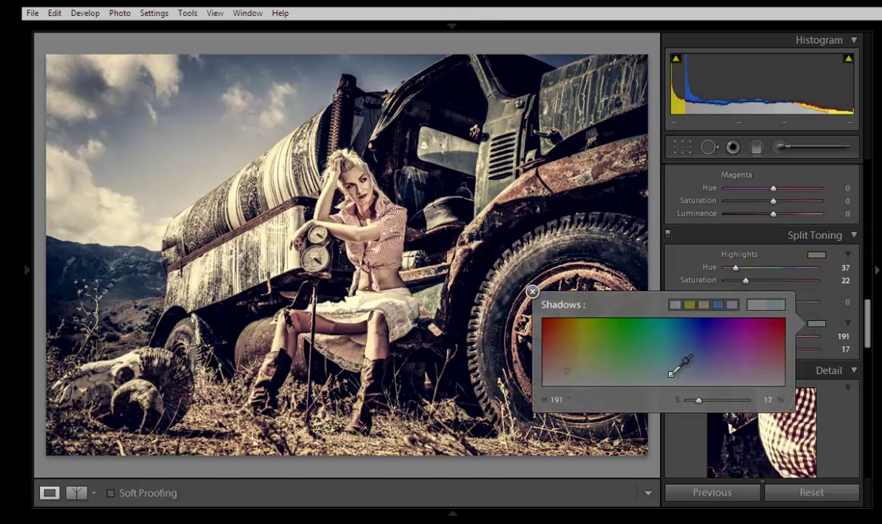
{"action": "left_click", "coordinate": [531, 290]}
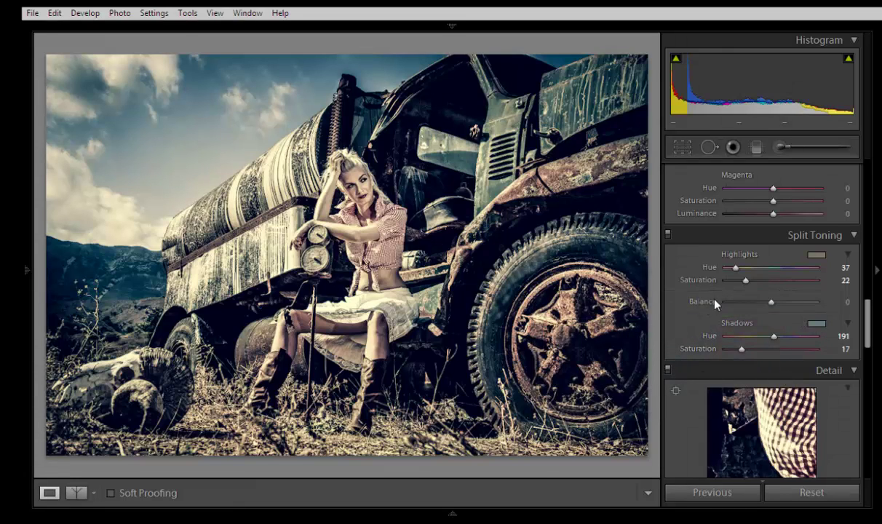
Collapse the right Develop panels and toggle the Before view to compare with the original.
{"action": "left_click", "coordinate": [878, 267]}
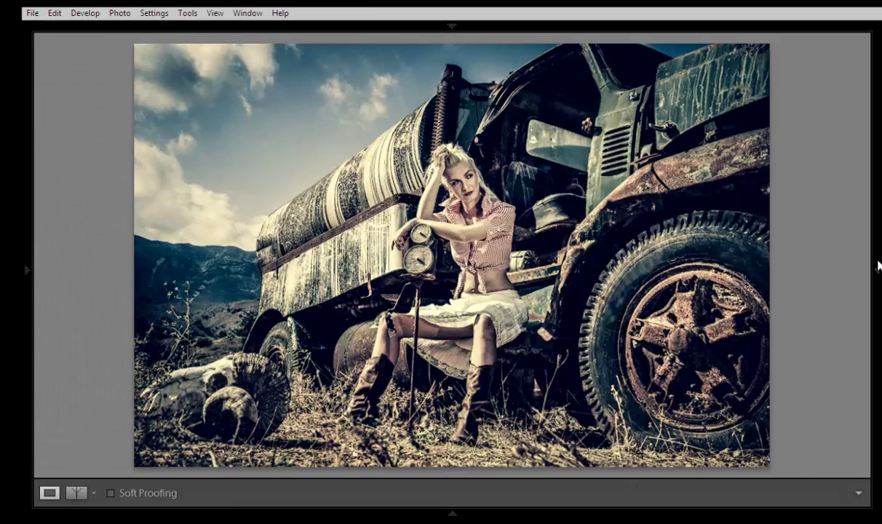
{"action": "key", "text": "backslash"}
{"action": "key", "text": "backslash"}
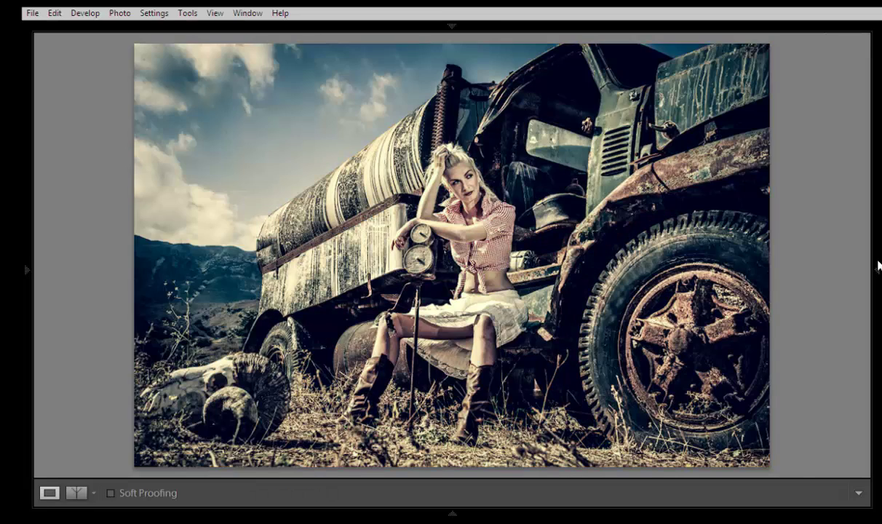